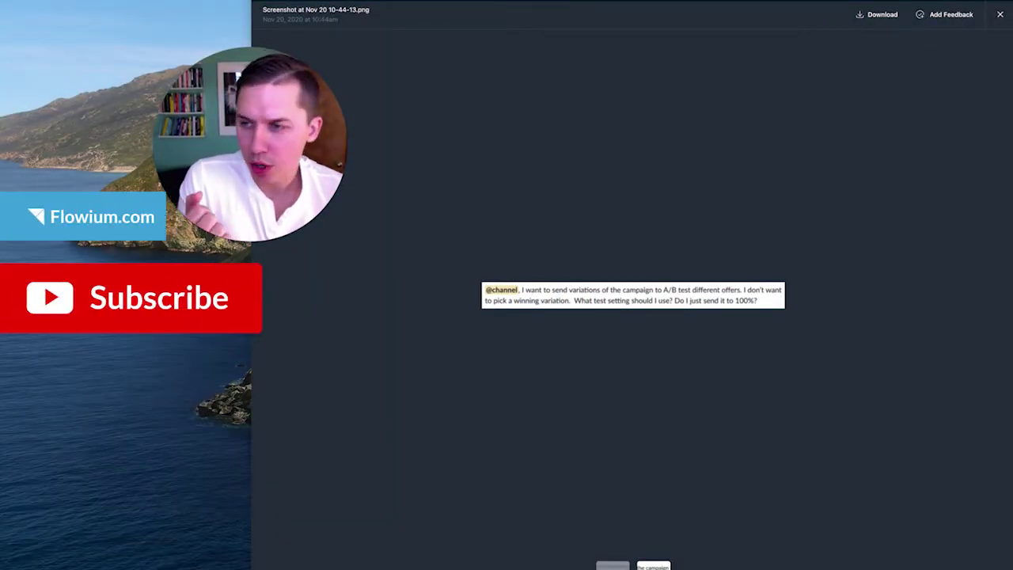
mouse_move(573, 247)
left_mouse_down()
mouse_move(443, 251)
mouse_move(411, 303)
left_mouse_up()
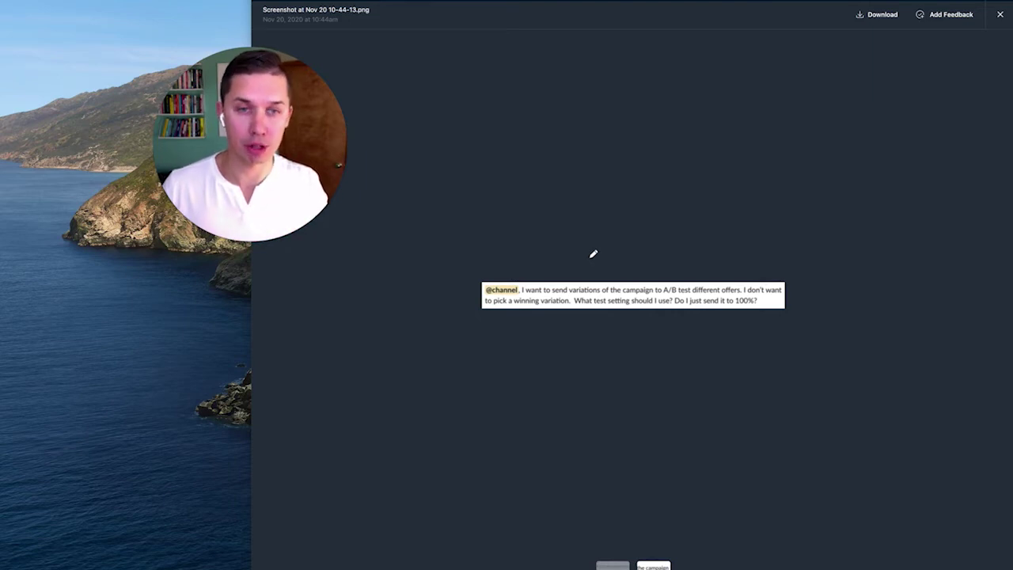
mouse_move(592, 256)
left_mouse_down()
mouse_move(414, 269)
mouse_move(608, 254)
mouse_move(443, 287)
left_mouse_up()
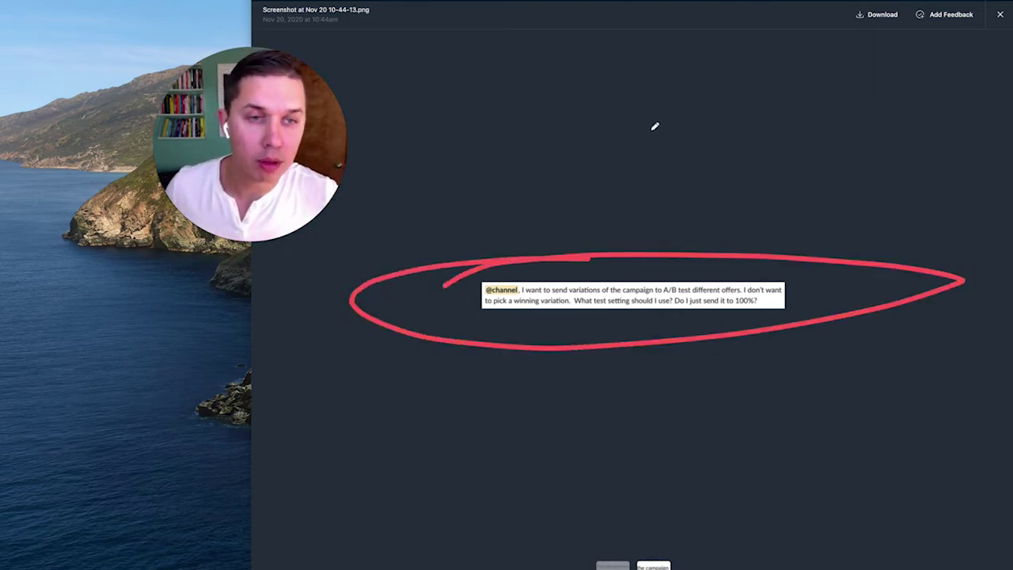
key("Escape")
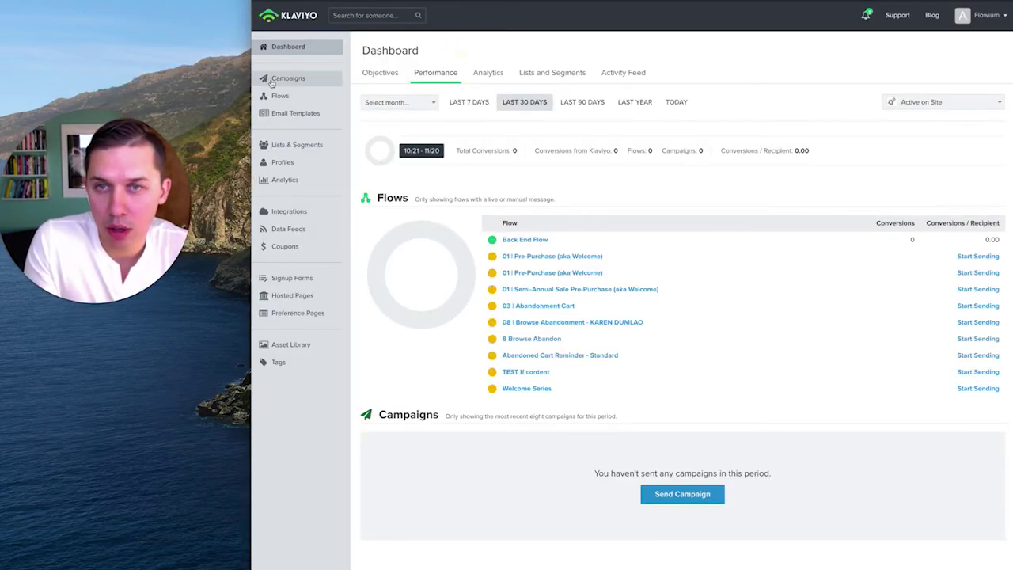
Step: Create a new email campaign and choose New Subscribers as its recipient list
left_click(273, 82)
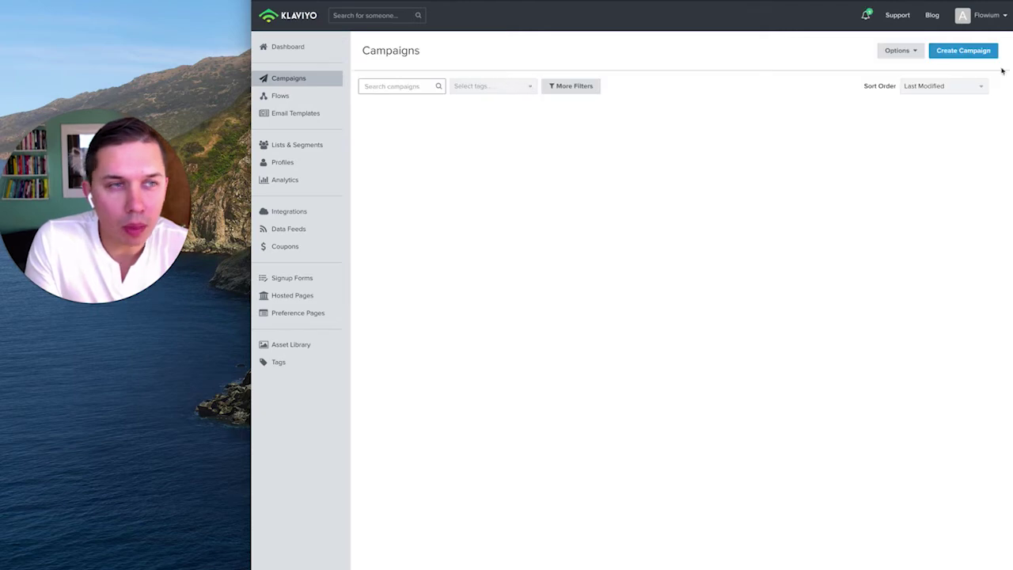
left_click(977, 52)
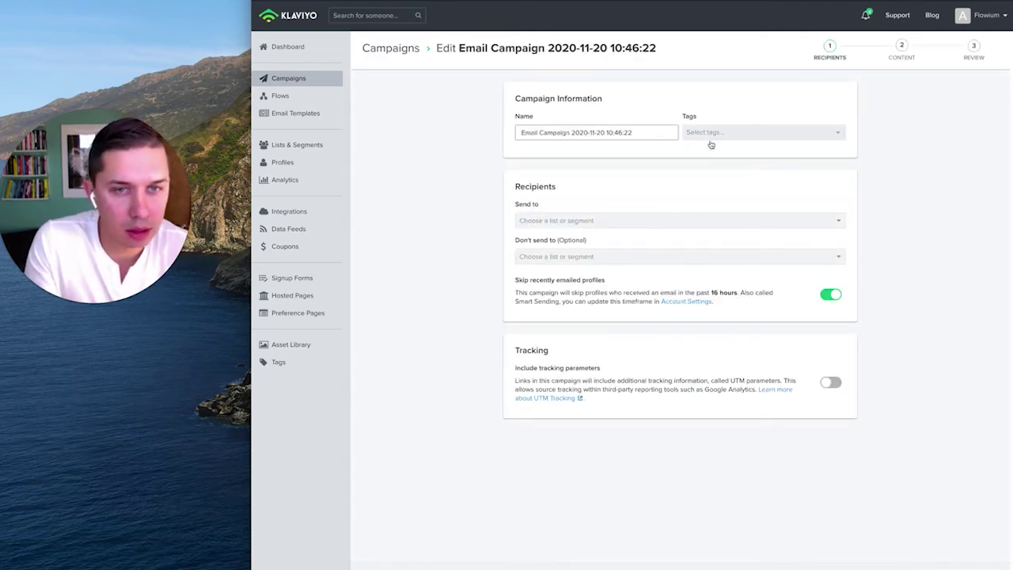
left_click(688, 220)
left_click(586, 256)
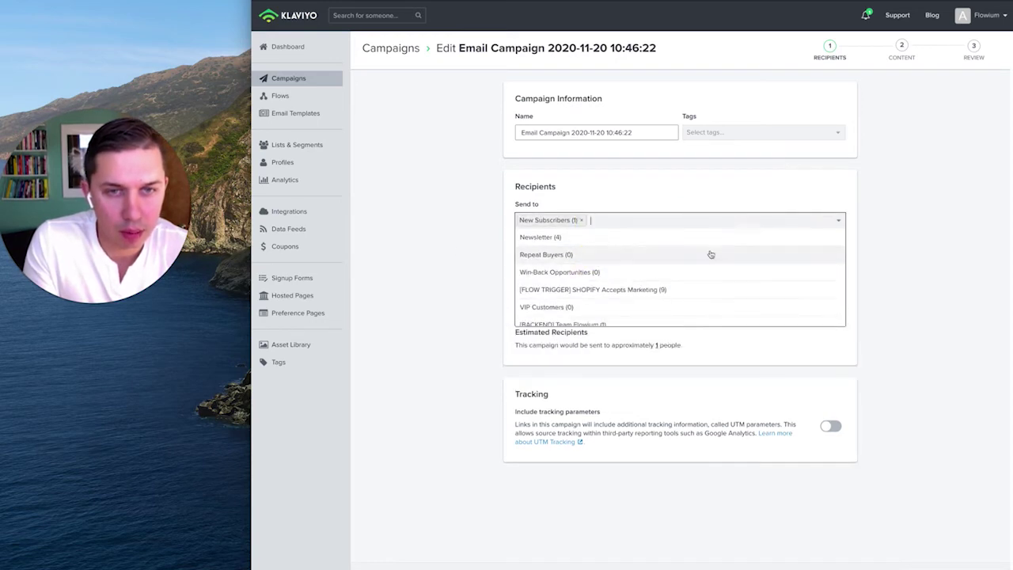
left_click(482, 208)
left_click(554, 255)
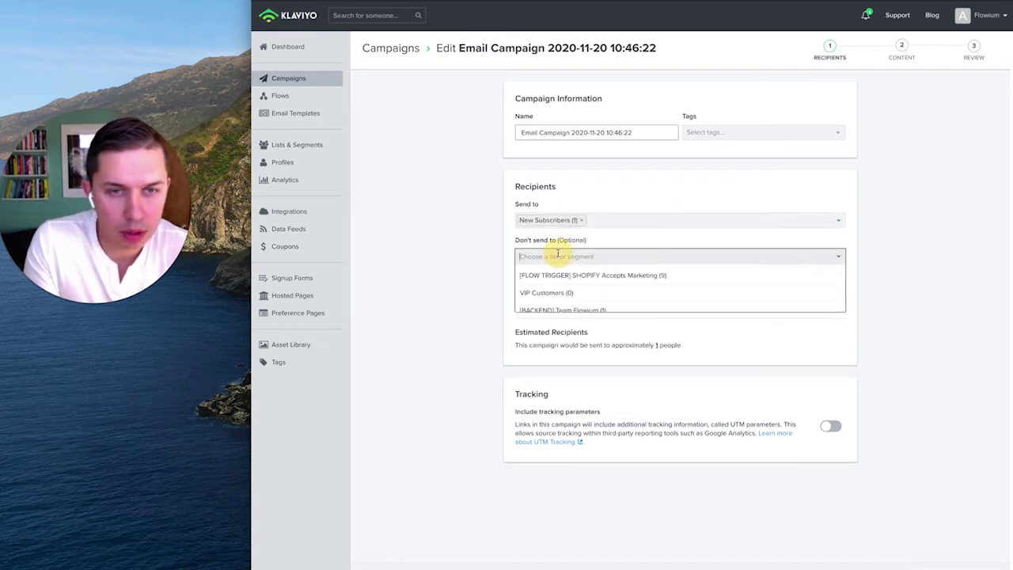
Step: Add the [BACKEND] EMAIL STATS segment to the recipients and turn off skipping recently emailed profiles
left_click(582, 220)
scroll(653, 279, "down", 5)
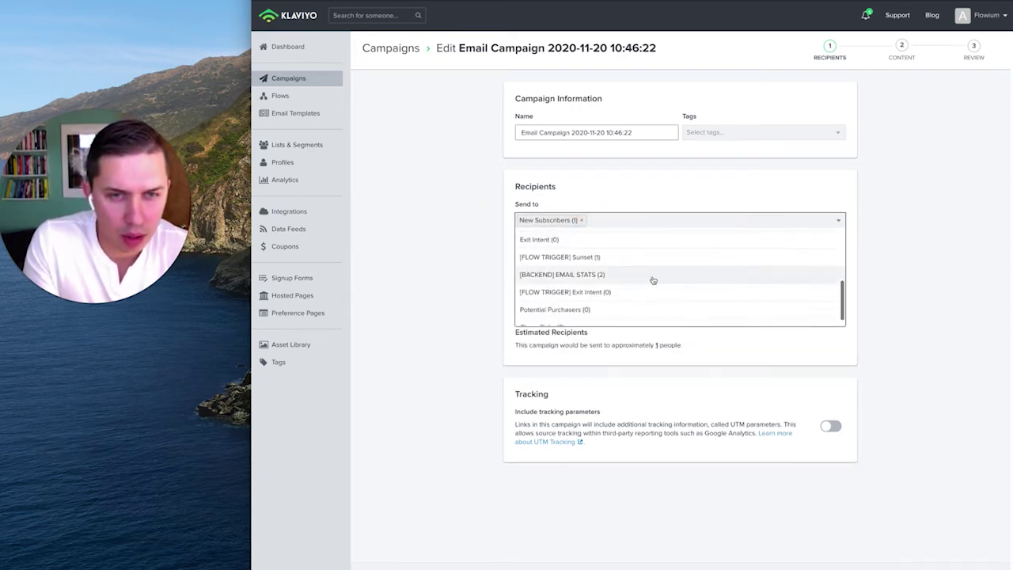
left_click(652, 277)
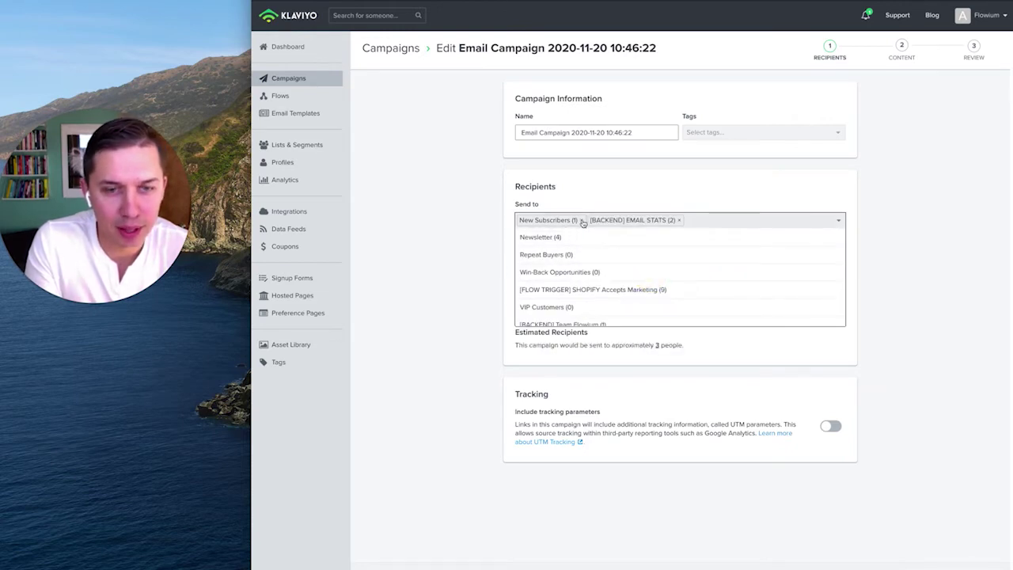
left_click(436, 218)
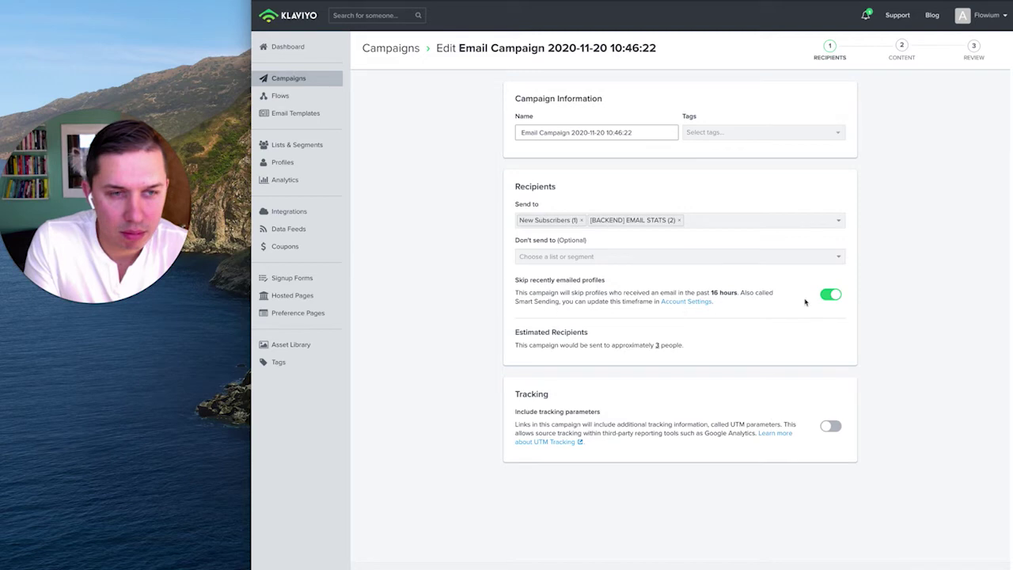
left_click(828, 295)
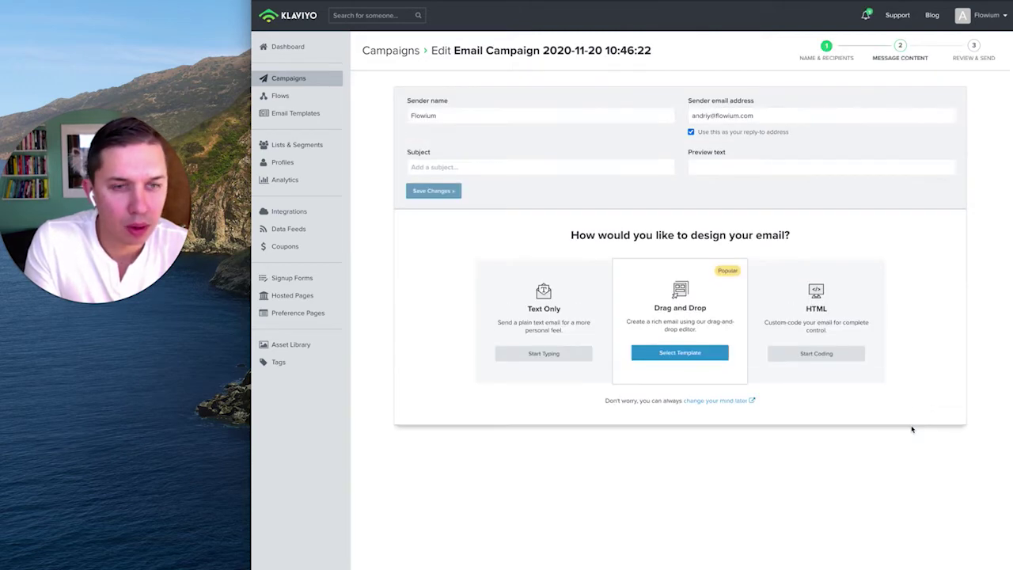
Step: Set both the campaign's subject and preview text to "test" and save the changes
left_click(710, 353)
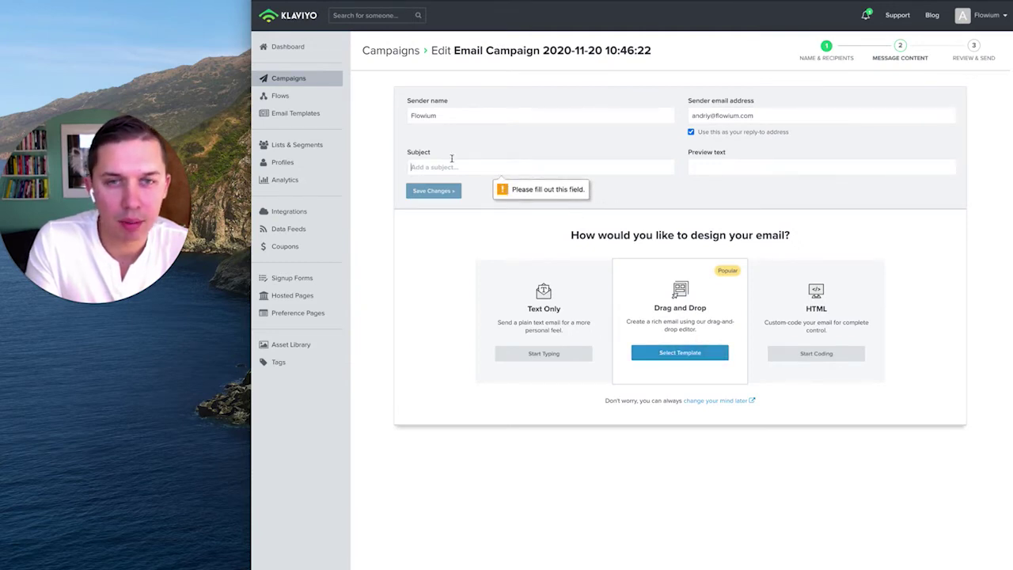
type("test")
key("Tab")
type("te")
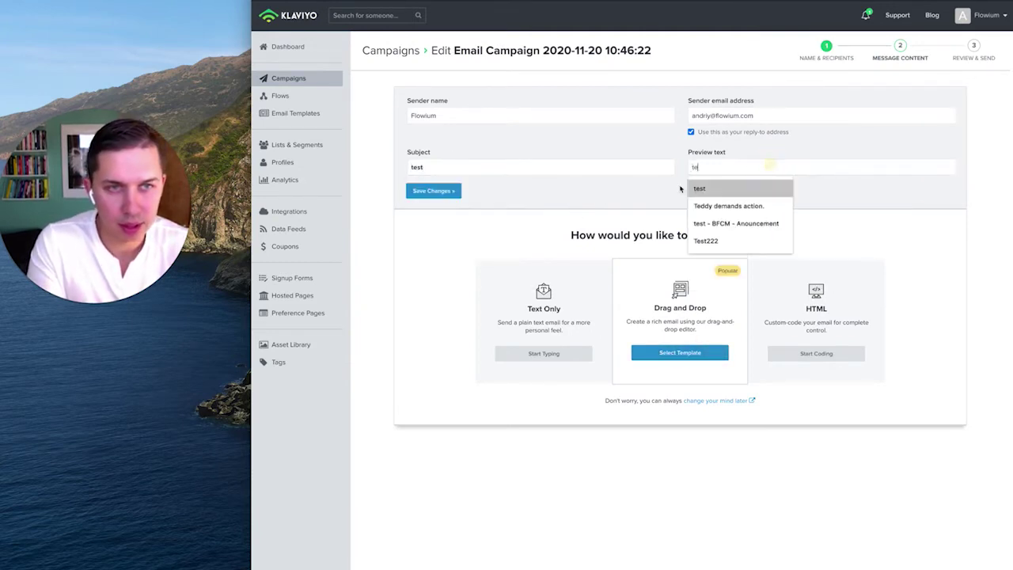
type("st")
left_click(434, 190)
Step: Design the email with the Vision and Blues themed template and save its content
left_click(682, 352)
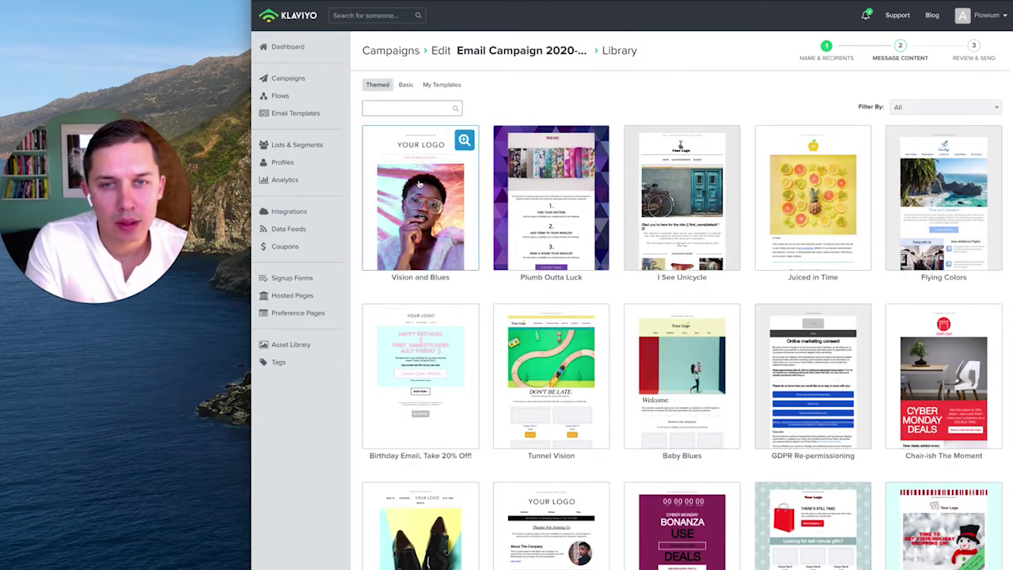
left_click(419, 183)
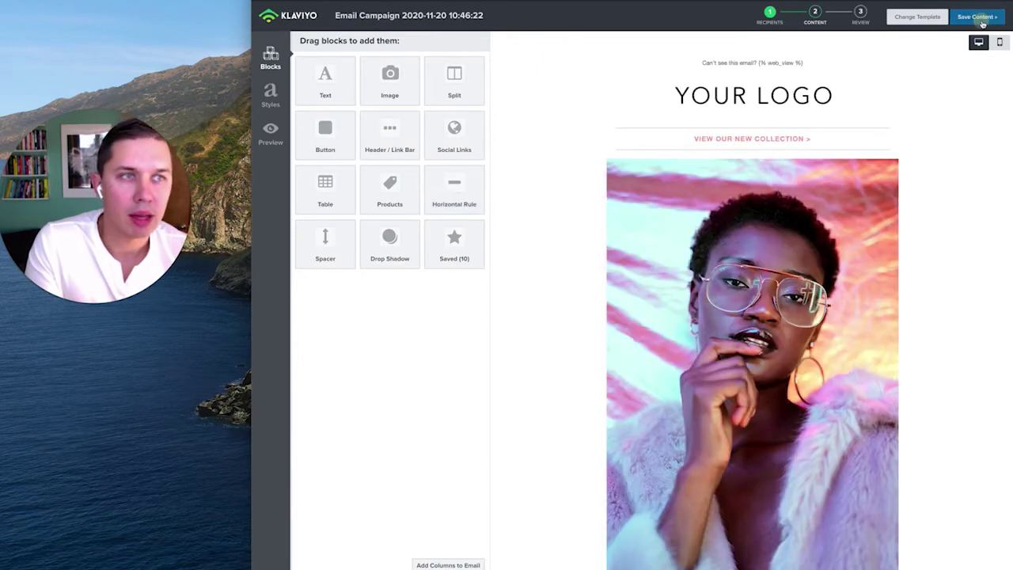
left_click(982, 18)
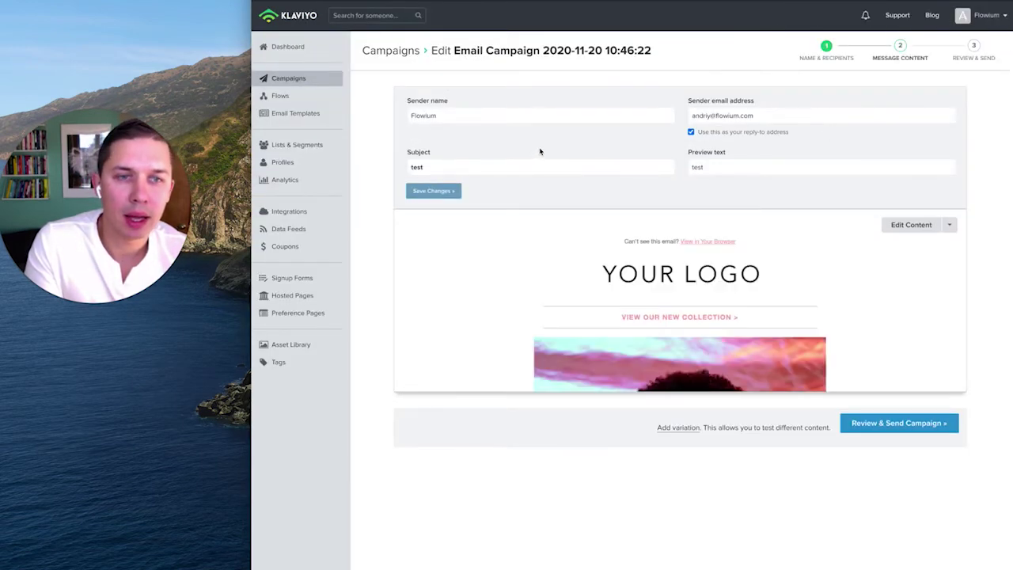
Step: Add a second content variation to the campaign for A/B testing
left_click(678, 427)
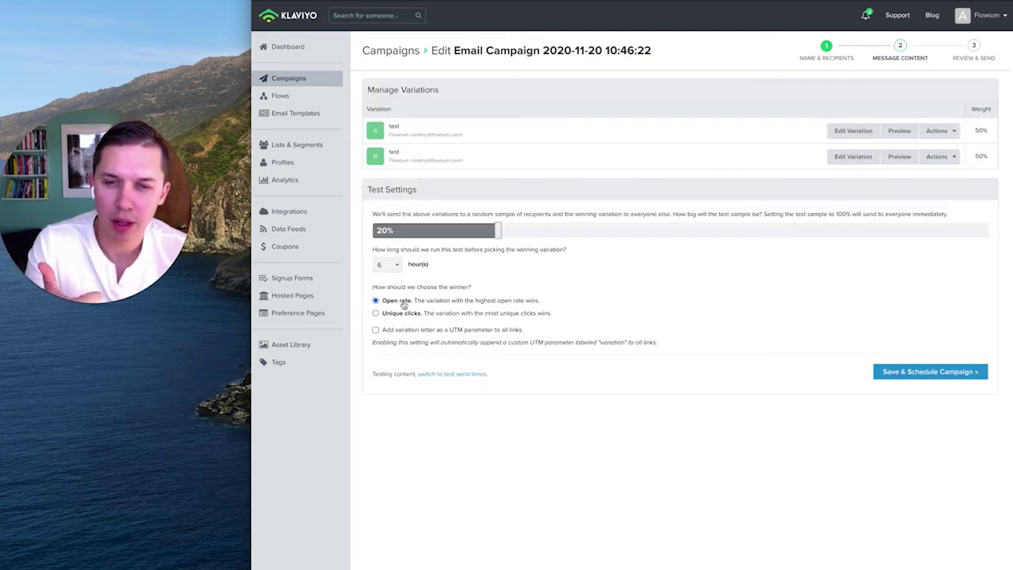
left_click_drag(541, 301, 413, 302)
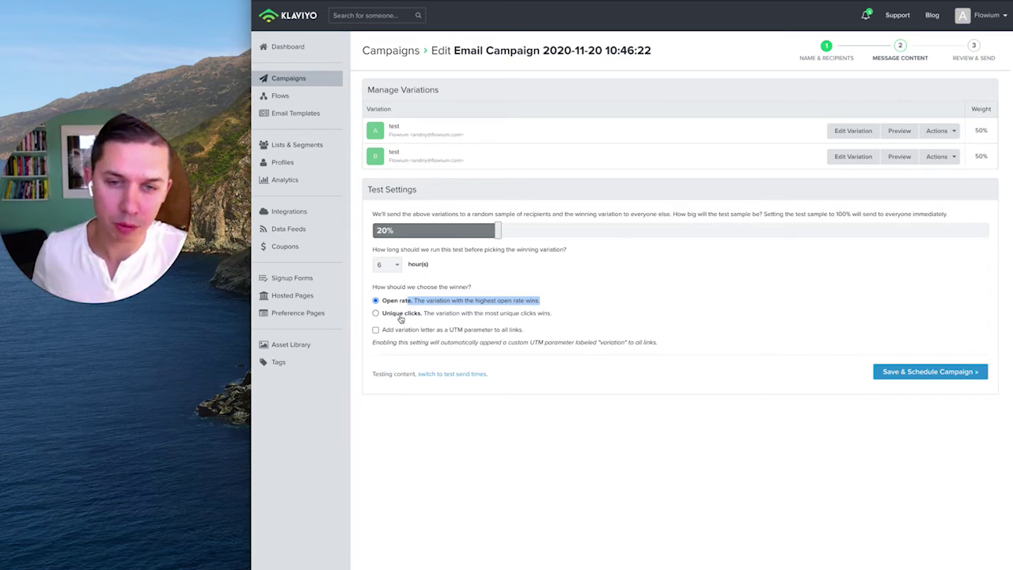
Step: Look at the send-time testing settings for the two variations and return to content testing
left_click(452, 375)
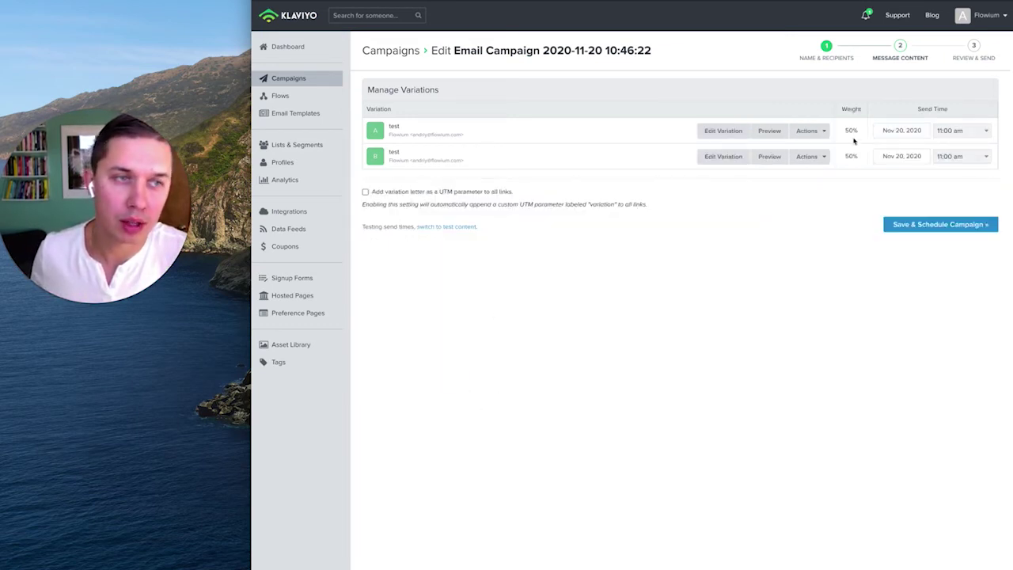
left_click(461, 228)
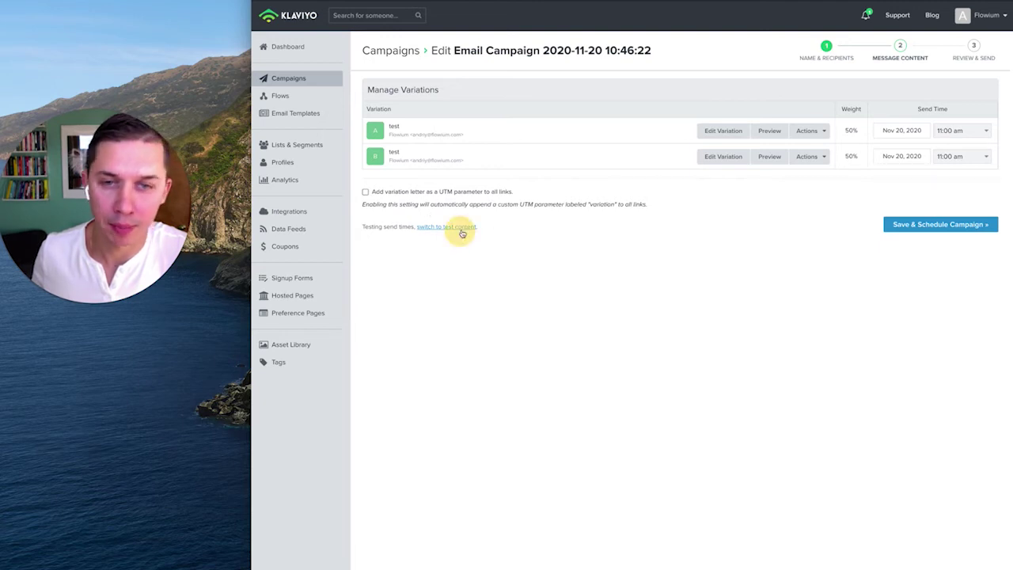
mouse_move(495, 230)
left_mouse_down()
mouse_move(463, 228)
mouse_move(495, 232)
left_mouse_up()
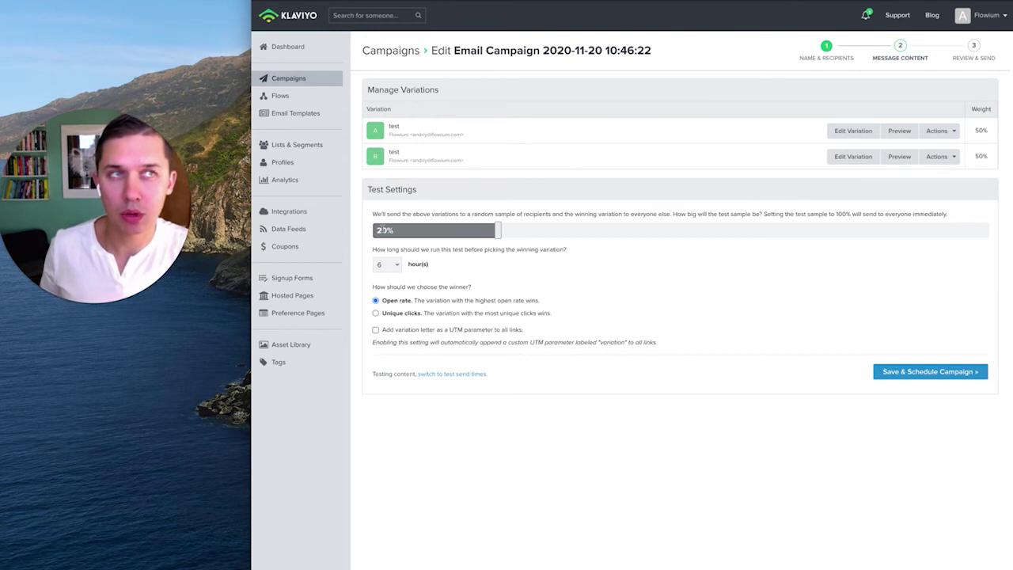
Step: Set the A/B test sample size to 100% in the test settings
triple_click(406, 131)
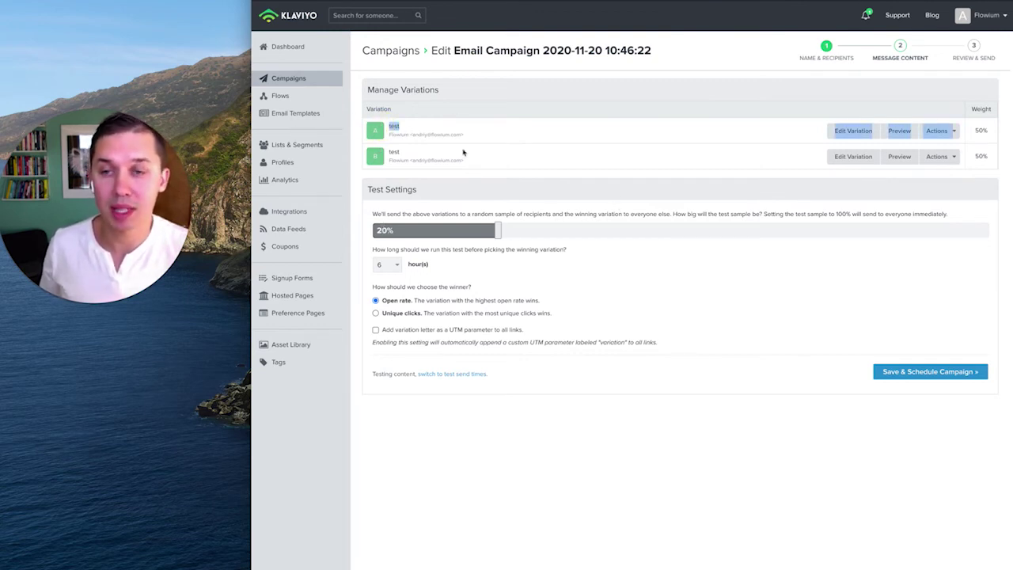
double_click(392, 152)
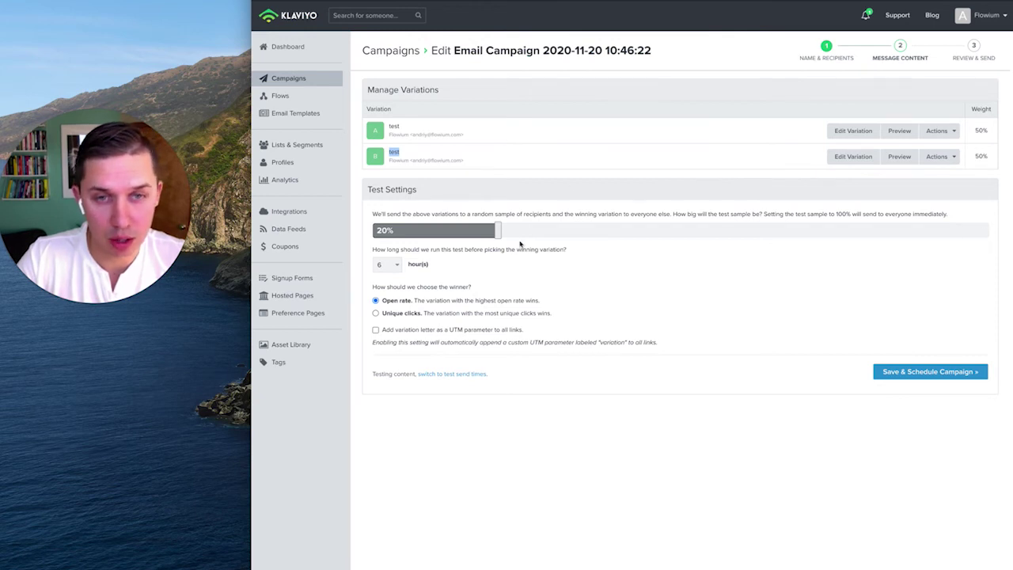
left_click_drag(499, 235, 1004, 249)
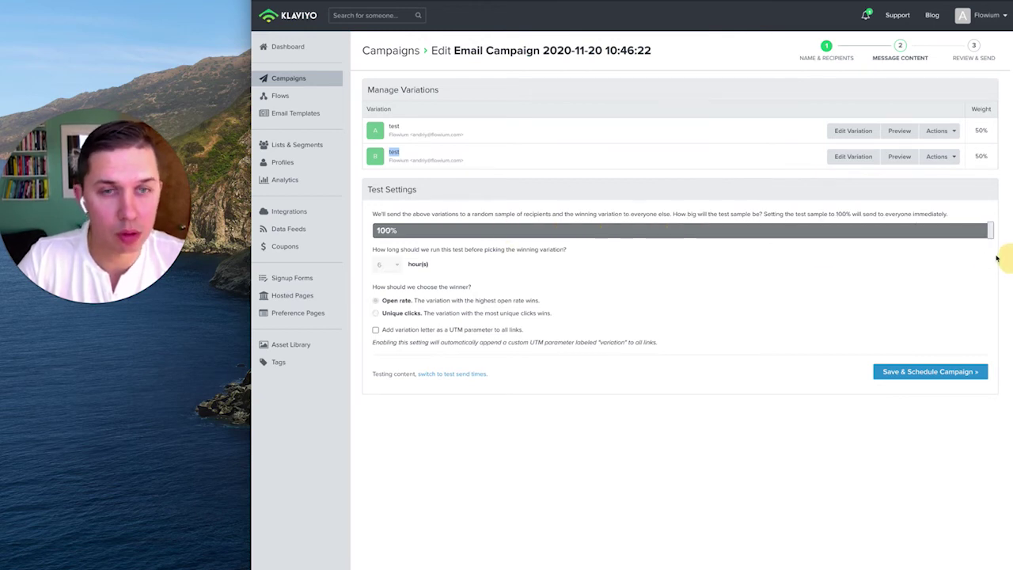